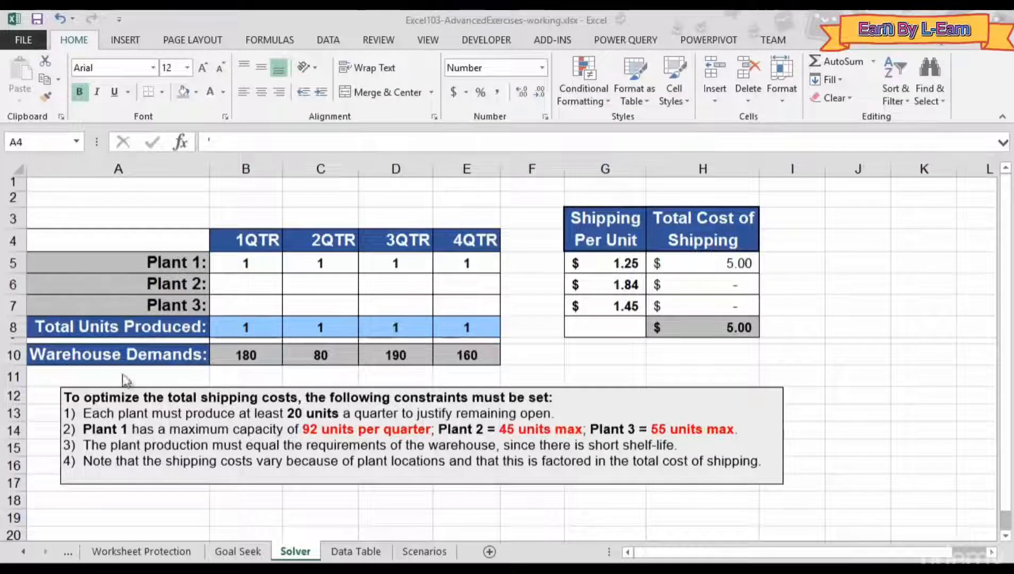
Look over the mortgage data on the Goal Seek sheet and return to the Solver sheet
{"action": "left_click", "coordinate": [240, 552]}
{"action": "left_click", "coordinate": [242, 553]}
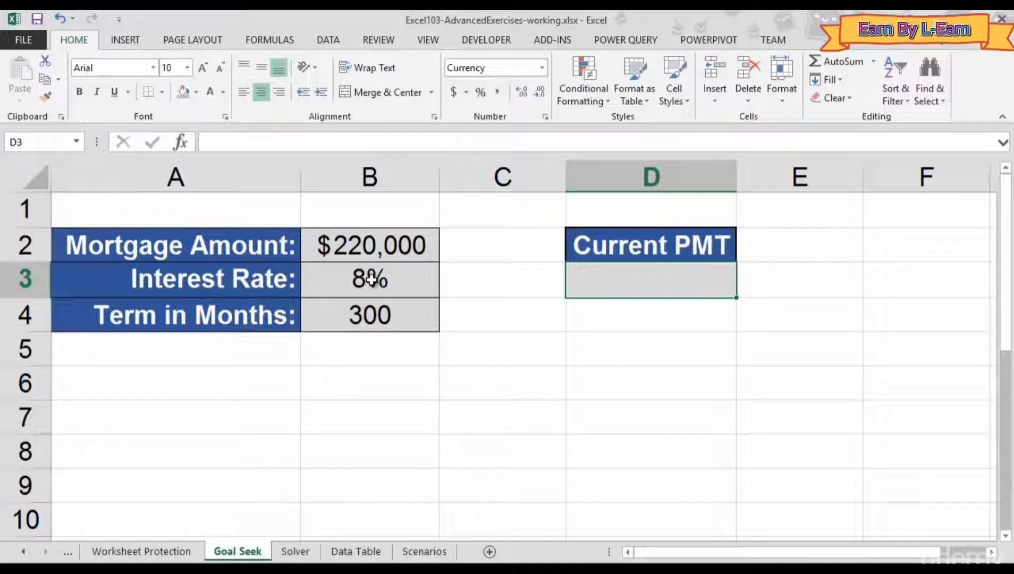
{"action": "left_click", "coordinate": [298, 553]}
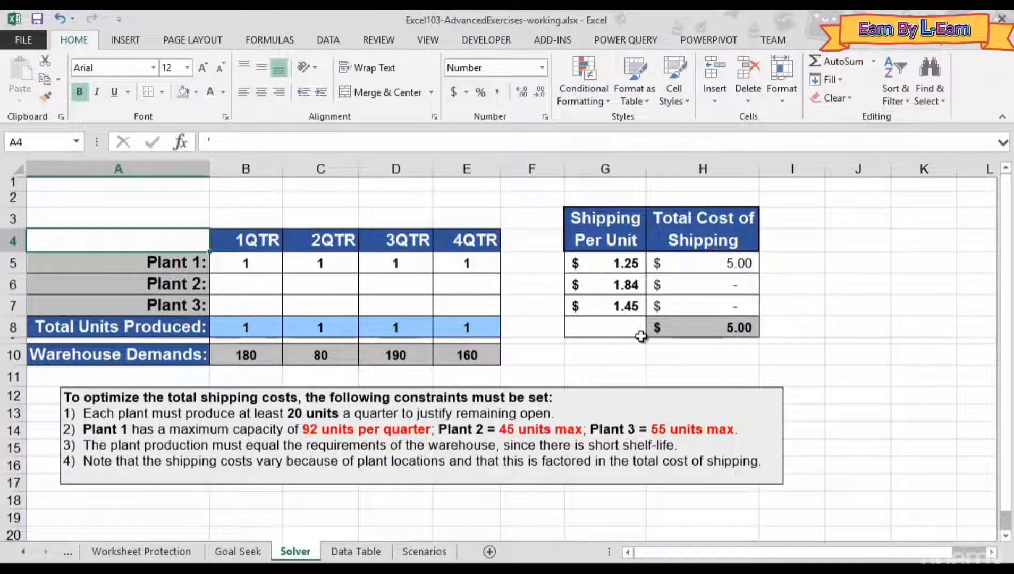
Examine the total shipping cost formula in H8, the Plant 1 capacity in the constraint notes, and cell B5
{"action": "left_click", "coordinate": [710, 328]}
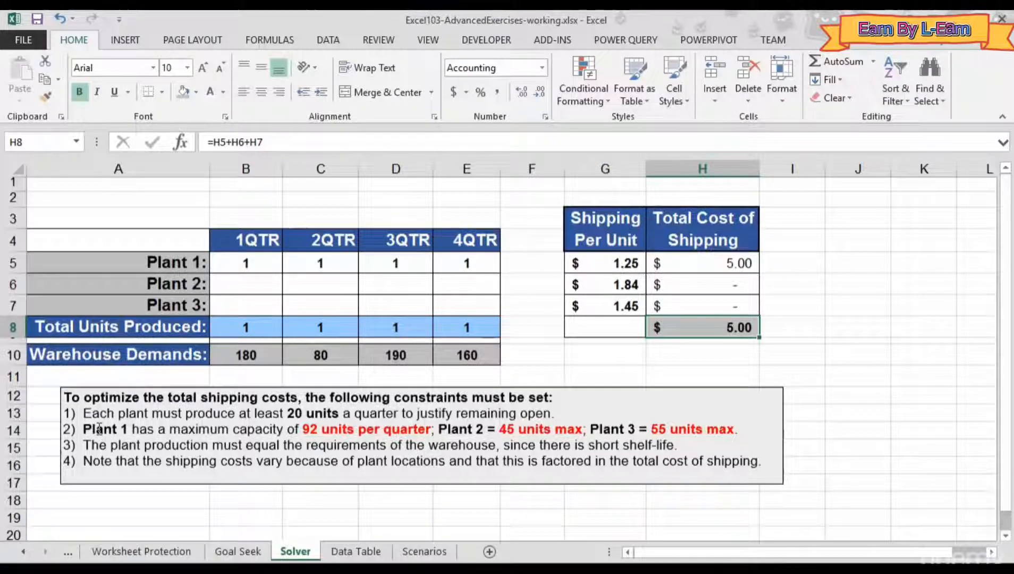
{"action": "left_click", "coordinate": [324, 430]}
{"action": "double_click", "coordinate": [309, 430]}
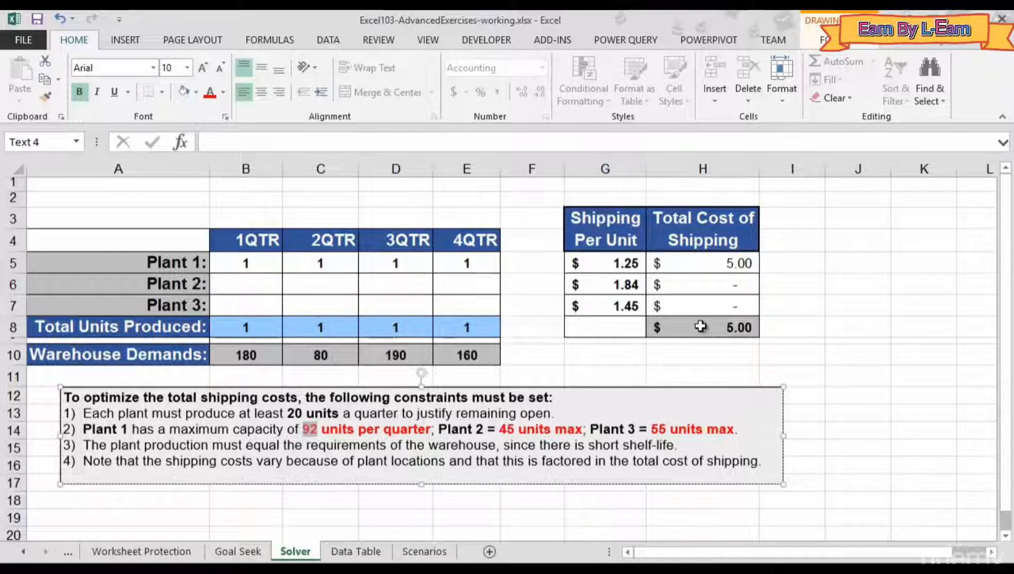
{"action": "left_click", "coordinate": [254, 263]}
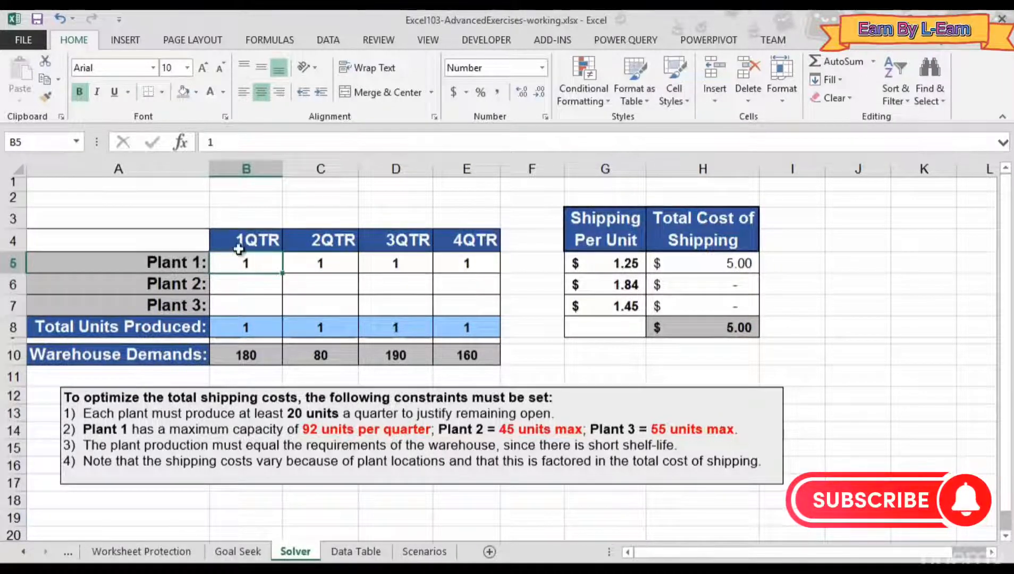
Make sure the Solver Add-in is enabled among the Excel add-ins
{"action": "left_click", "coordinate": [31, 40]}
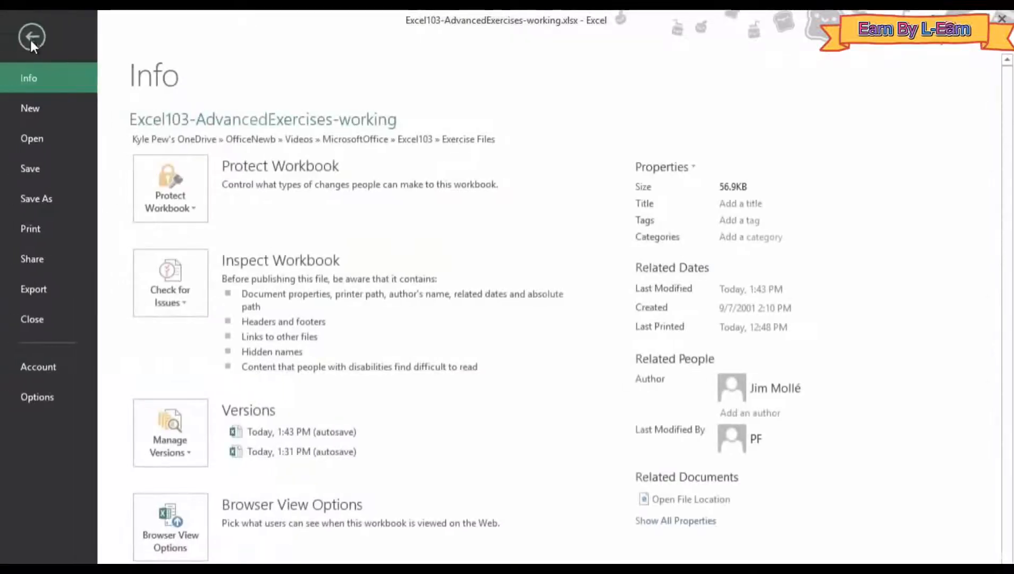
{"action": "left_click", "coordinate": [32, 399]}
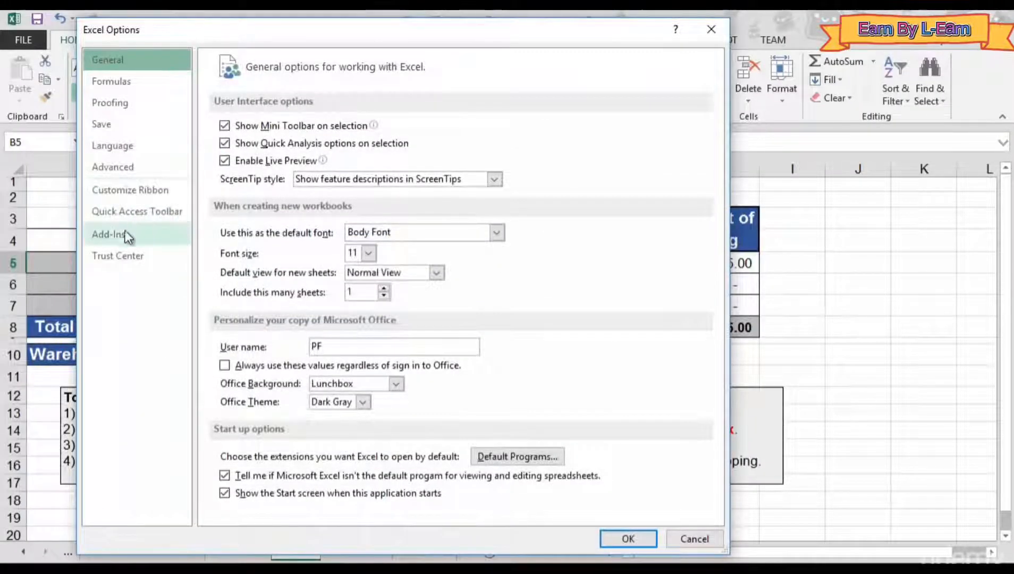
{"action": "left_click", "coordinate": [112, 237]}
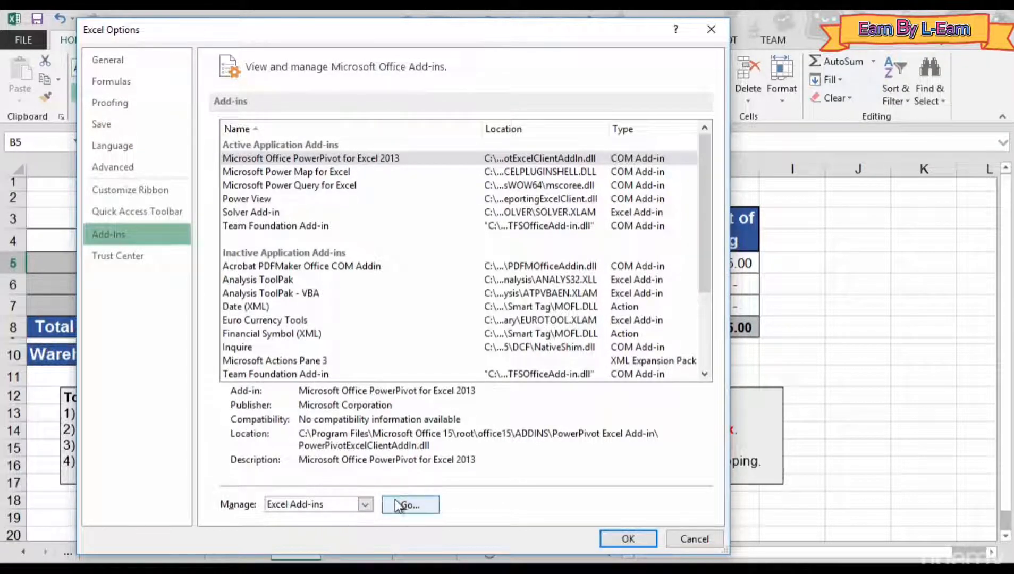
{"action": "left_click", "coordinate": [410, 505]}
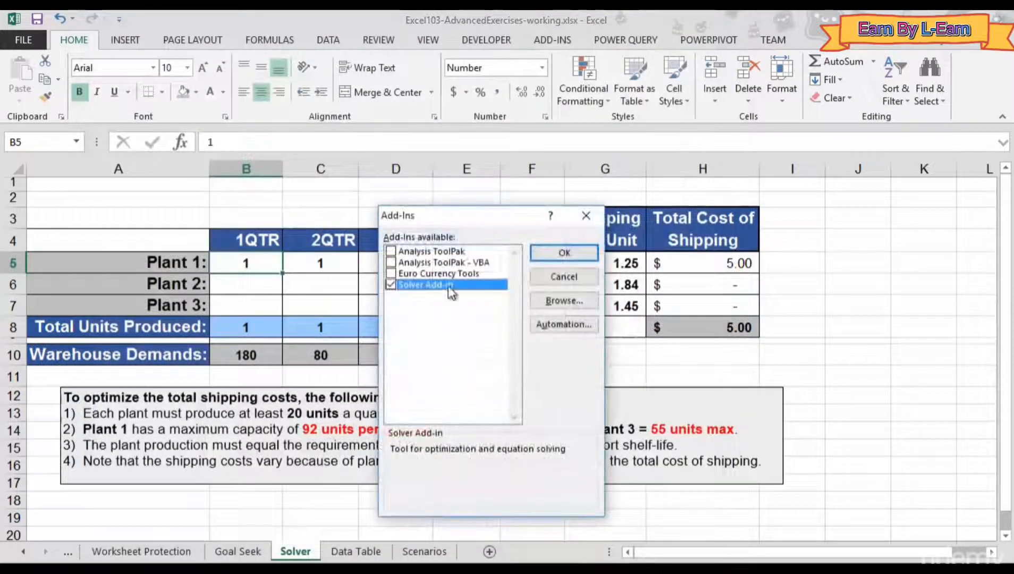
{"action": "left_click_drag", "start_coordinate": [444, 215], "coordinate": [363, 186]}
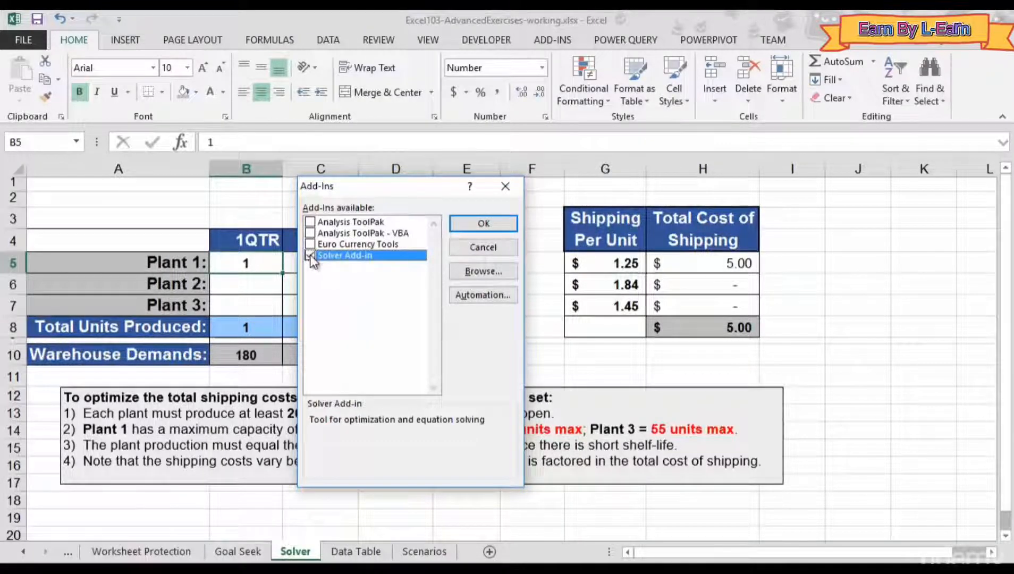
{"action": "left_click", "coordinate": [457, 223]}
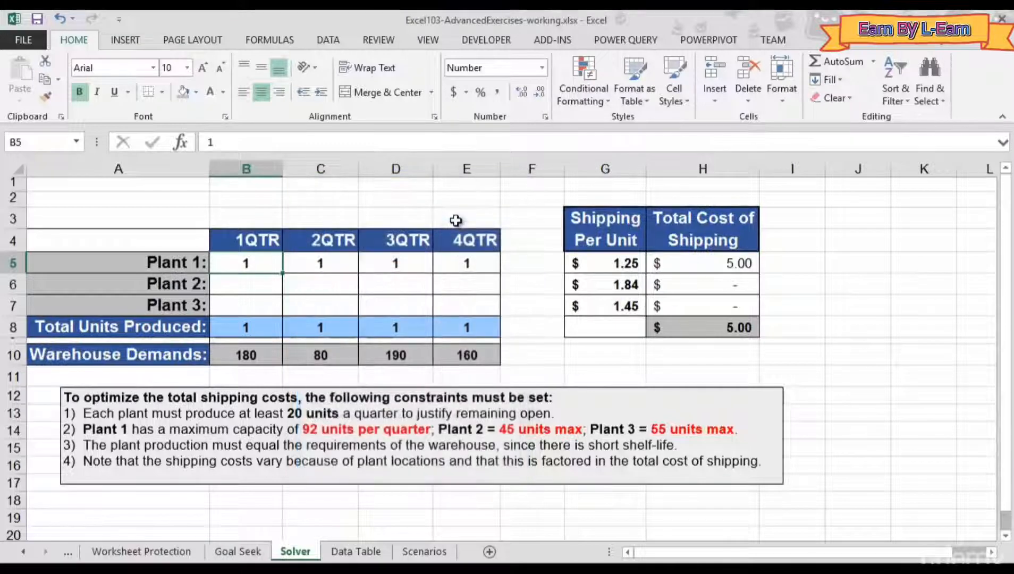
Open Solver and set it to minimize the total shipping cost objective in H8
{"action": "left_click", "coordinate": [332, 42]}
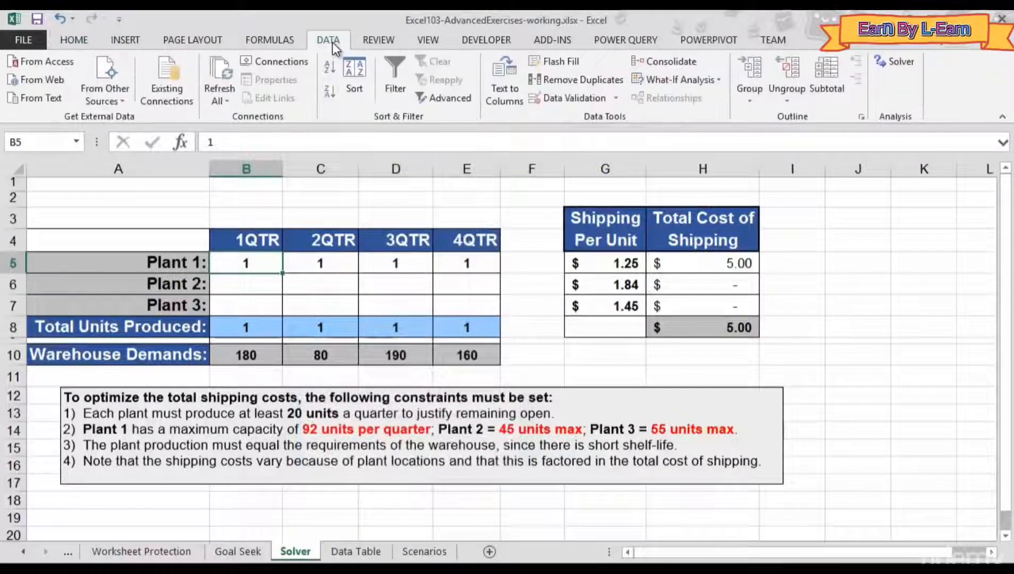
{"action": "left_click", "coordinate": [891, 61]}
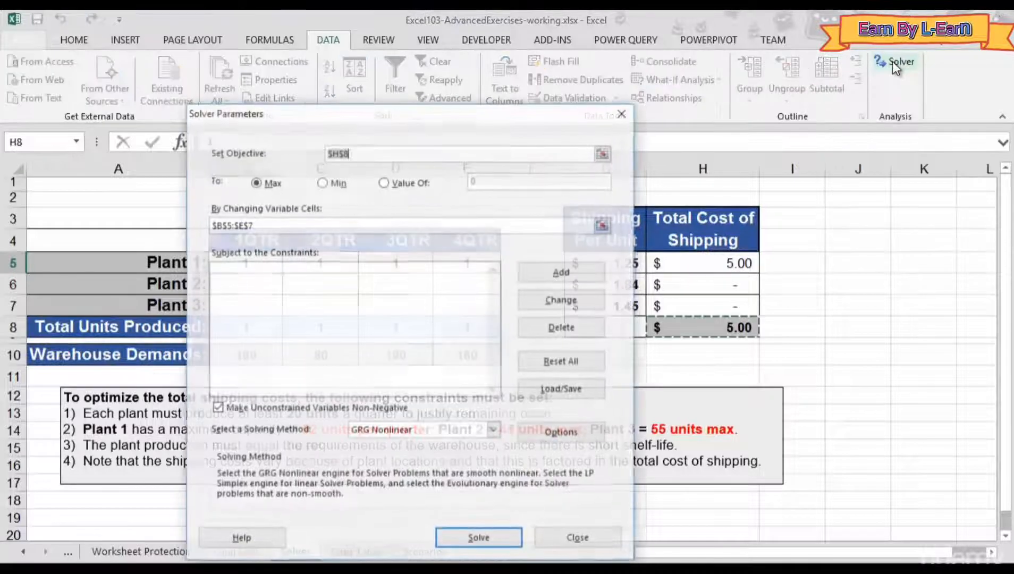
{"action": "left_click_drag", "start_coordinate": [439, 113], "coordinate": [301, 85]}
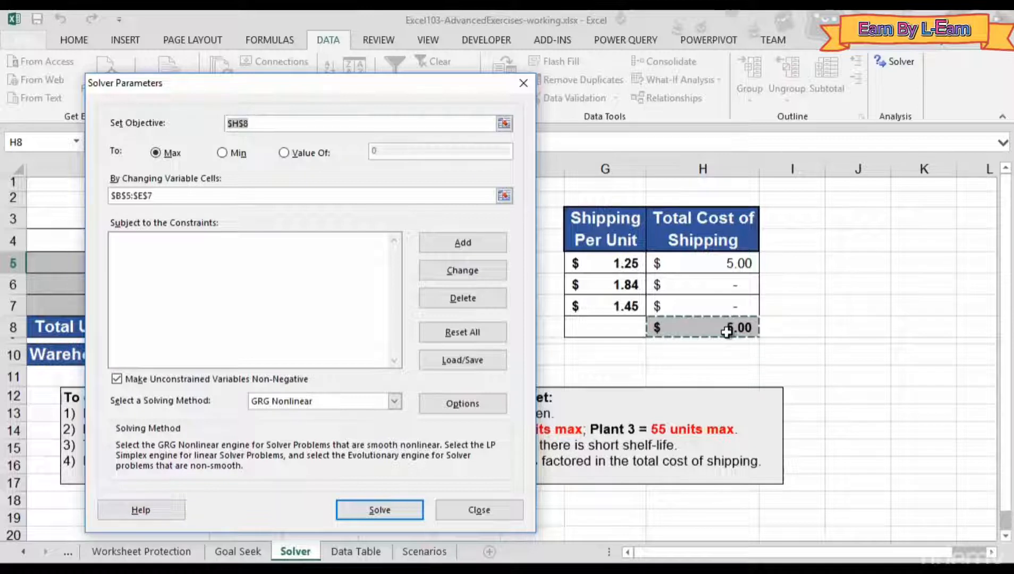
{"action": "left_click", "coordinate": [223, 154]}
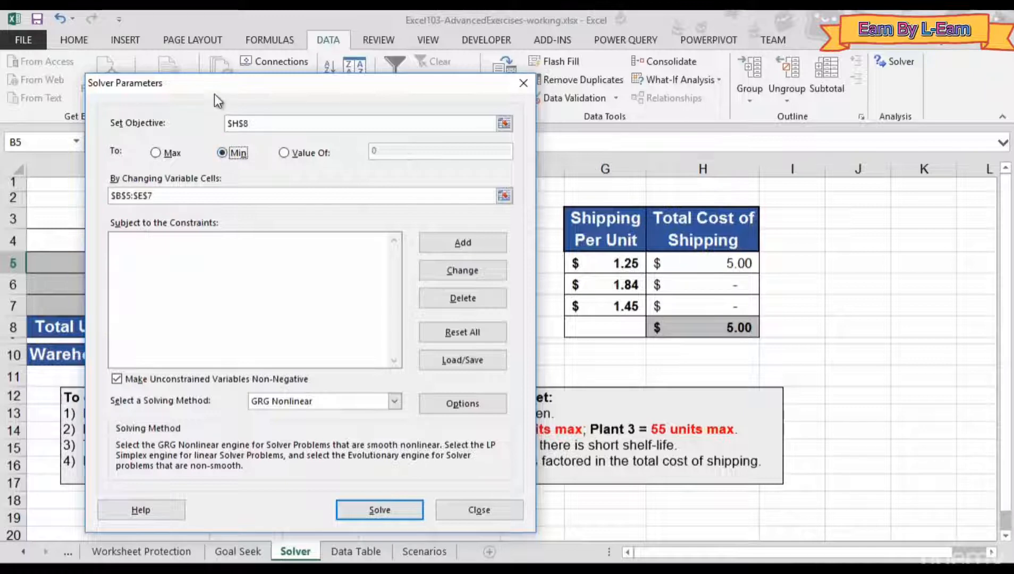
Set the Solver's changing variable cells to the plant production range B5:E7
{"action": "left_click_drag", "start_coordinate": [214, 89], "coordinate": [675, 71]}
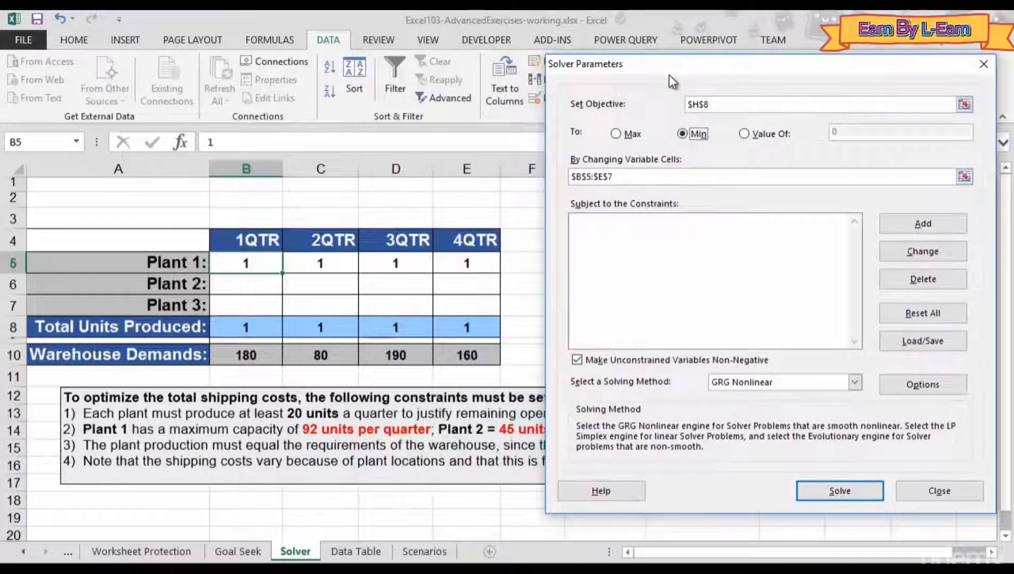
{"action": "left_click", "coordinate": [633, 177]}
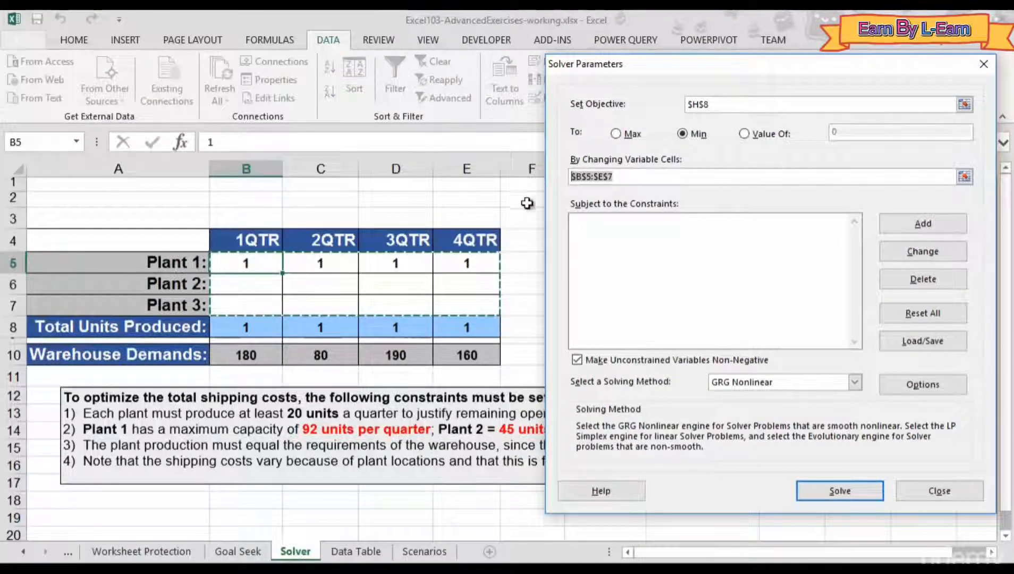
{"action": "left_click", "coordinate": [249, 265]}
{"action": "left_click_drag", "start_coordinate": [248, 265], "coordinate": [468, 301]}
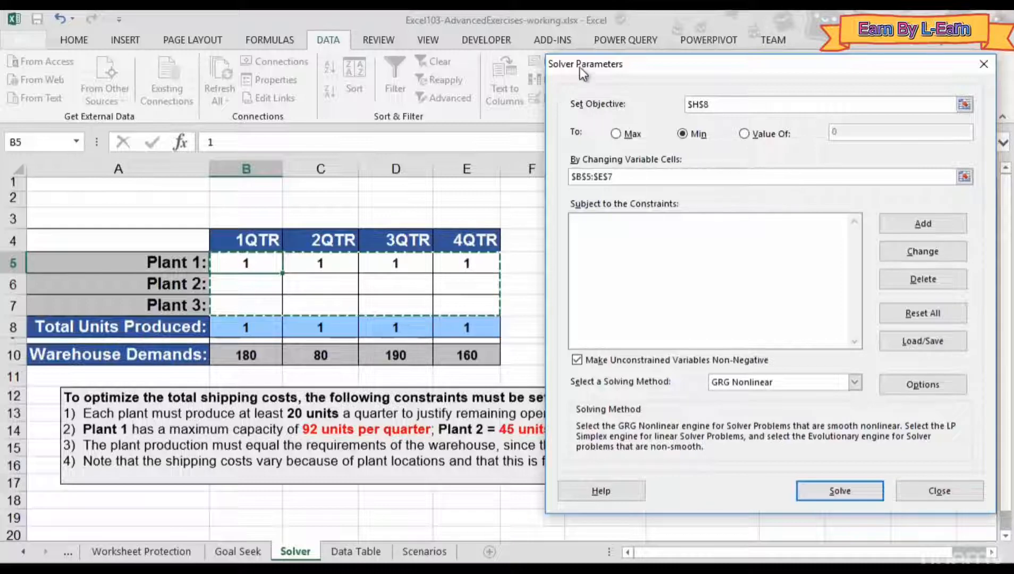
Add a Solver constraint requiring total units produced in B8:E8 to be >= 20
{"action": "left_click_drag", "start_coordinate": [582, 65], "coordinate": [616, 56]}
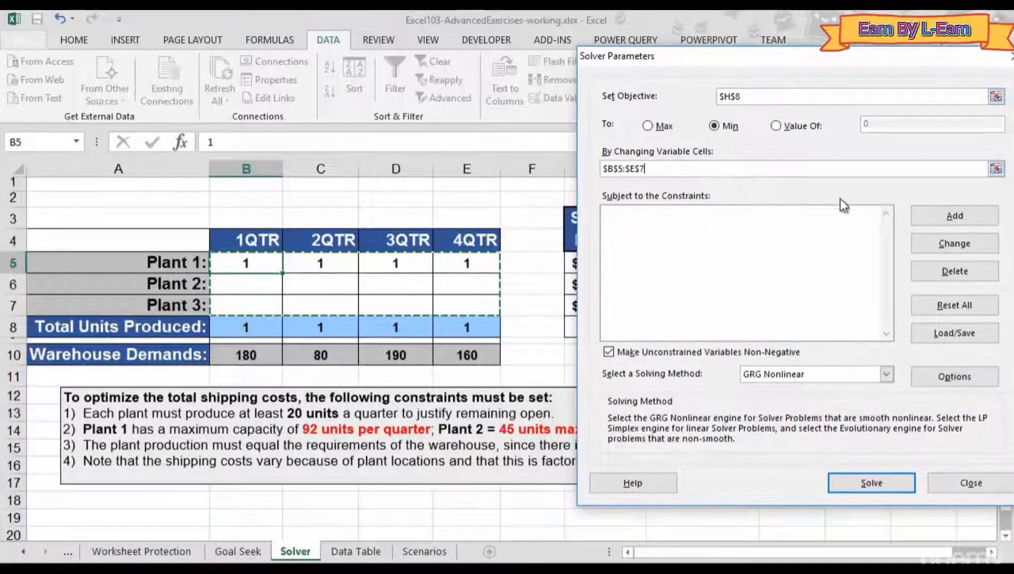
{"action": "left_click", "coordinate": [927, 218]}
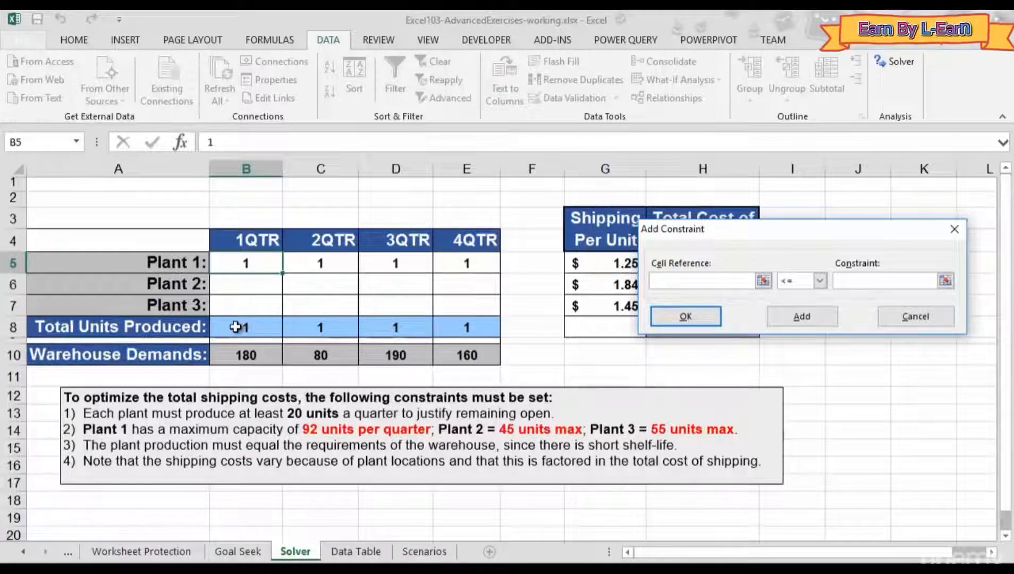
{"action": "left_click_drag", "start_coordinate": [235, 327], "coordinate": [464, 332]}
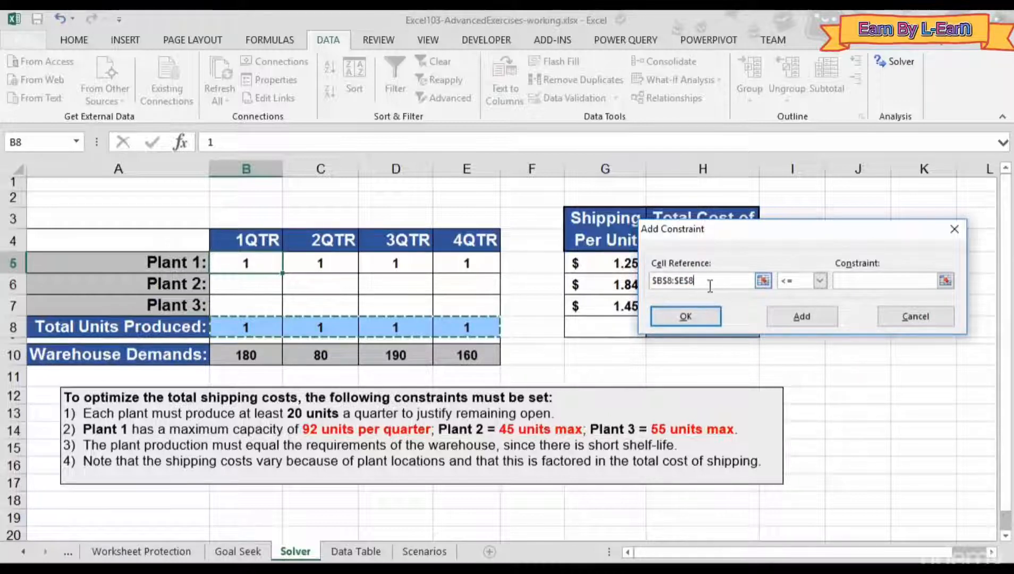
{"action": "left_click", "coordinate": [819, 280]}
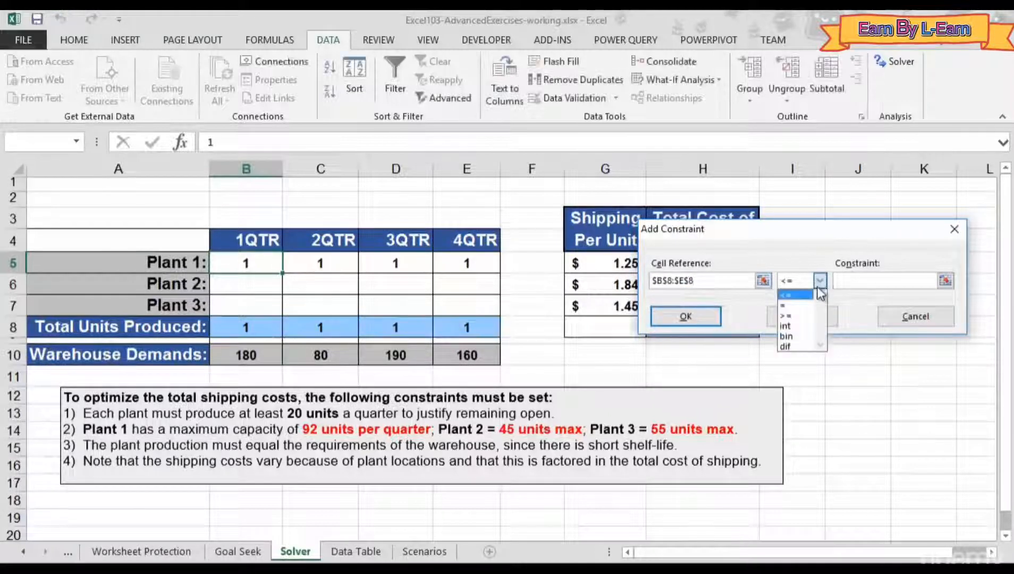
{"action": "left_click", "coordinate": [785, 315]}
{"action": "type", "text": "20"}
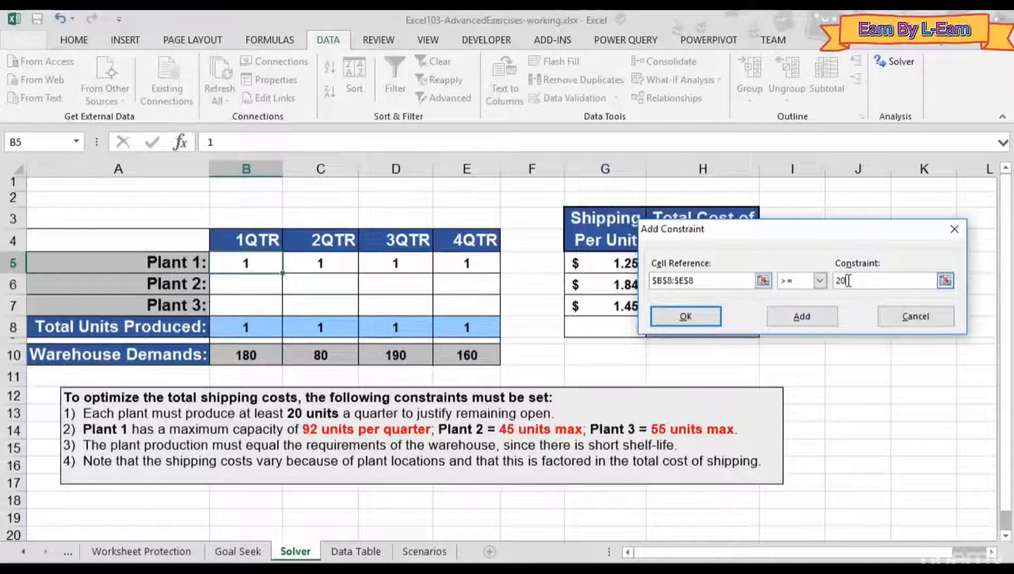
{"action": "left_click", "coordinate": [802, 318]}
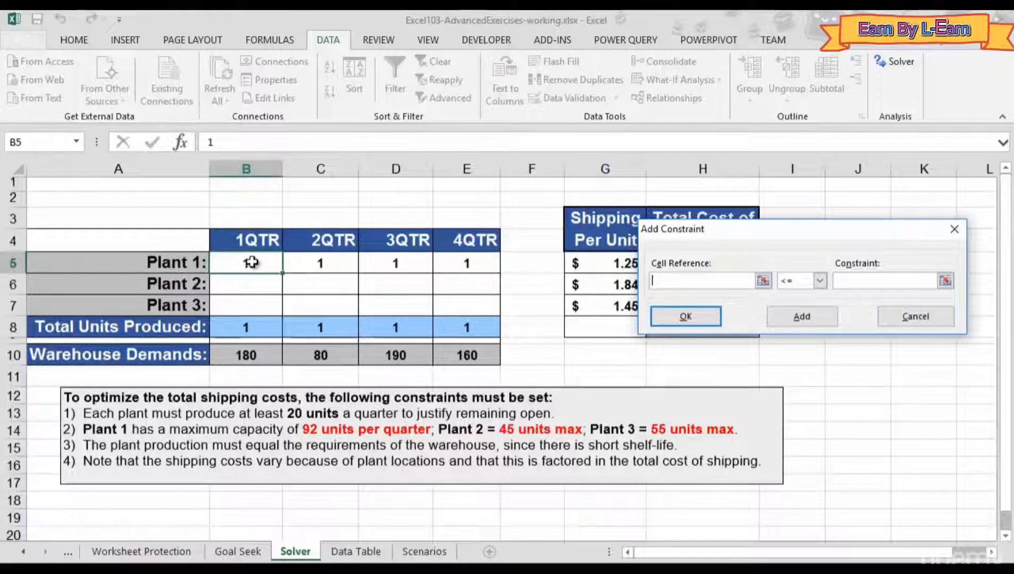
Add a constraint limiting Plant 1 production in B5:E5 to <= 92
{"action": "left_click_drag", "start_coordinate": [251, 262], "coordinate": [467, 265]}
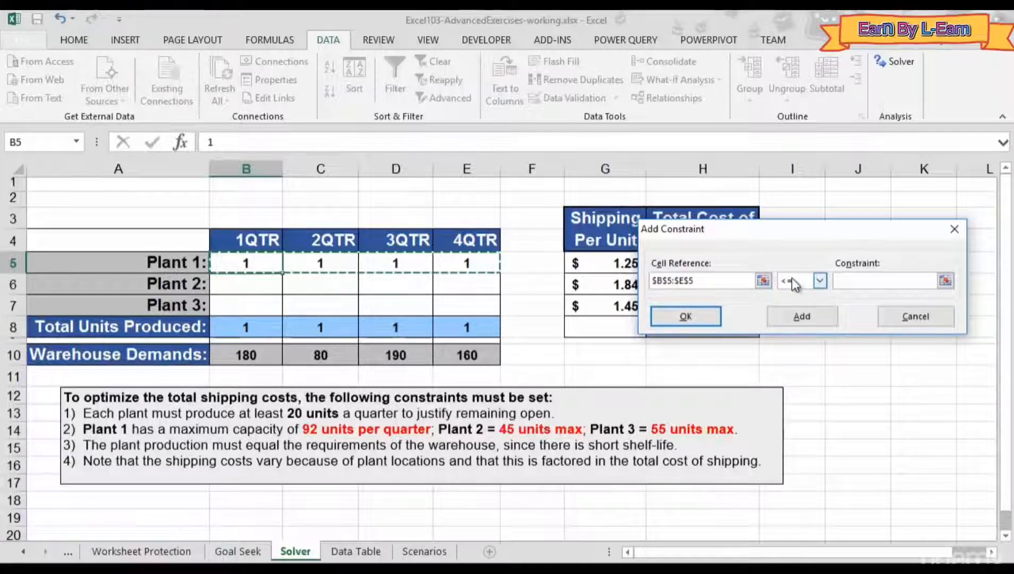
{"action": "left_click", "coordinate": [856, 279]}
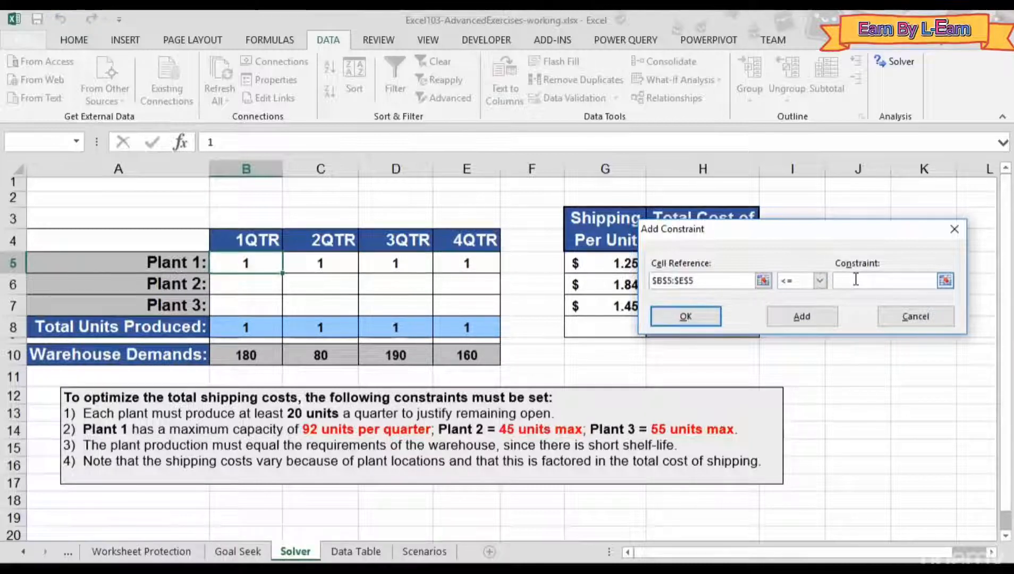
{"action": "type", "text": "92"}
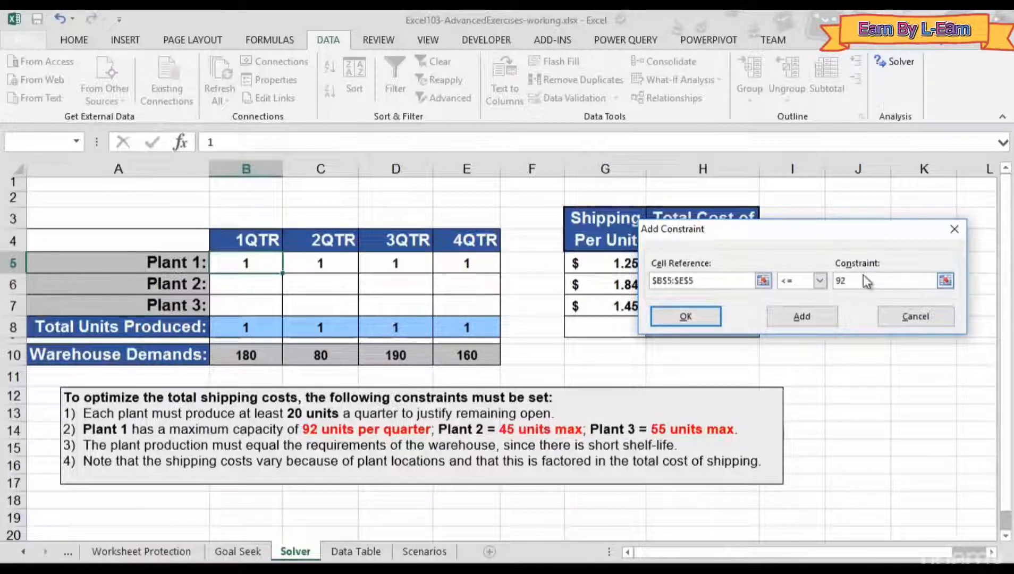
{"action": "left_click", "coordinate": [783, 318]}
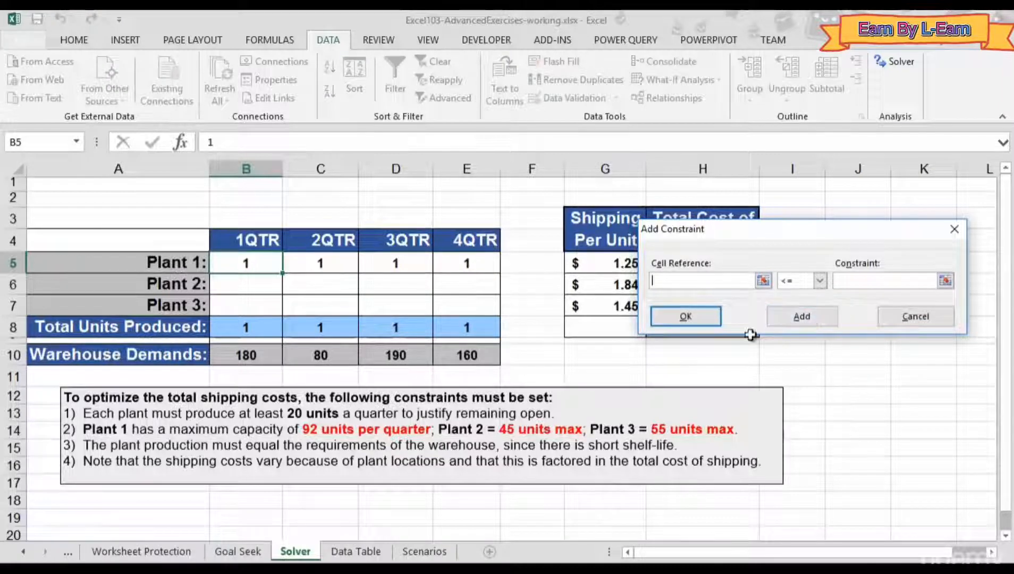
Add a constraint limiting Plant 2 production in B6:E6 to <= 45
{"action": "left_click_drag", "start_coordinate": [255, 285], "coordinate": [473, 287]}
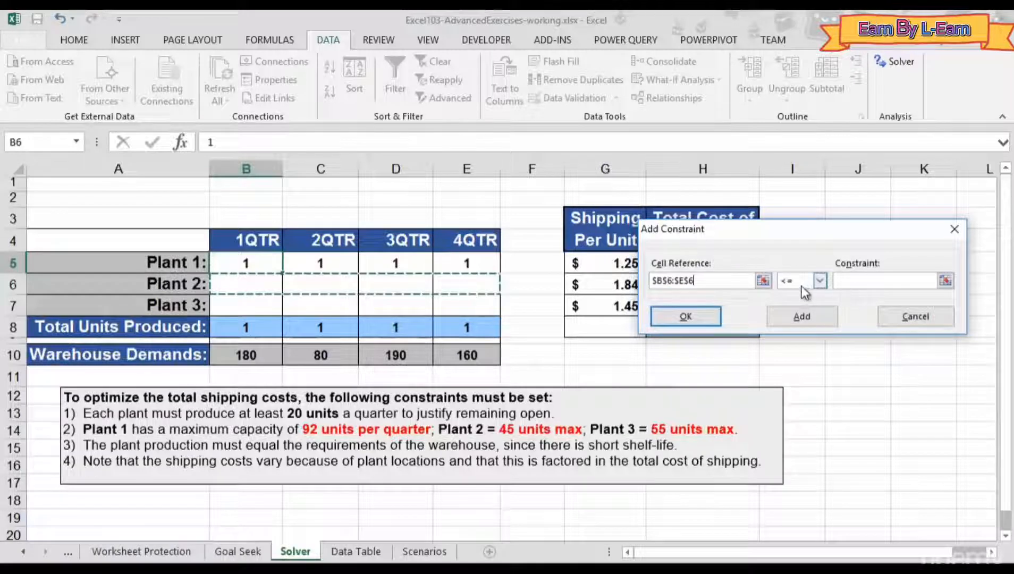
{"action": "left_click", "coordinate": [841, 280]}
{"action": "type", "text": "45"}
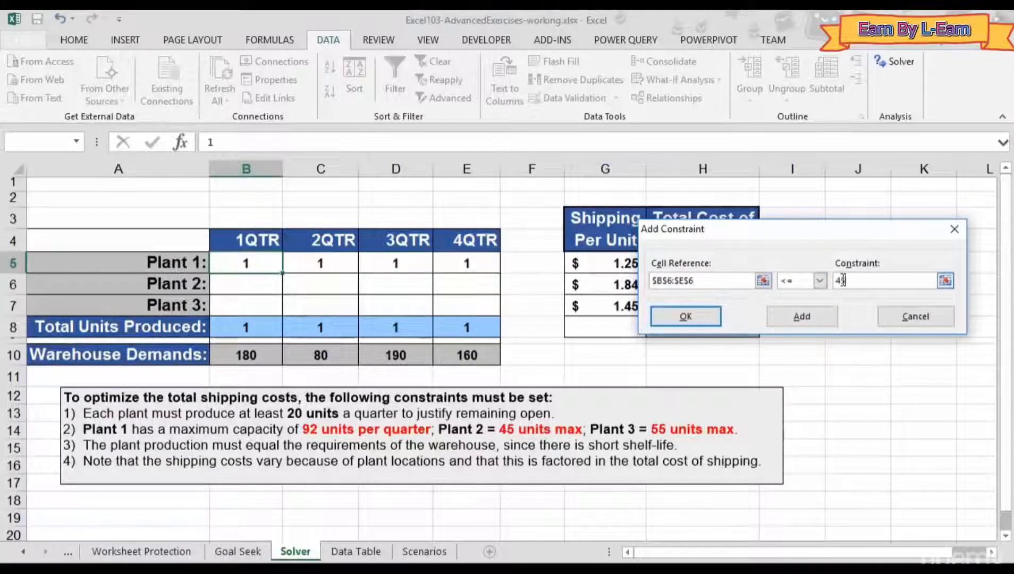
{"action": "left_click", "coordinate": [813, 323]}
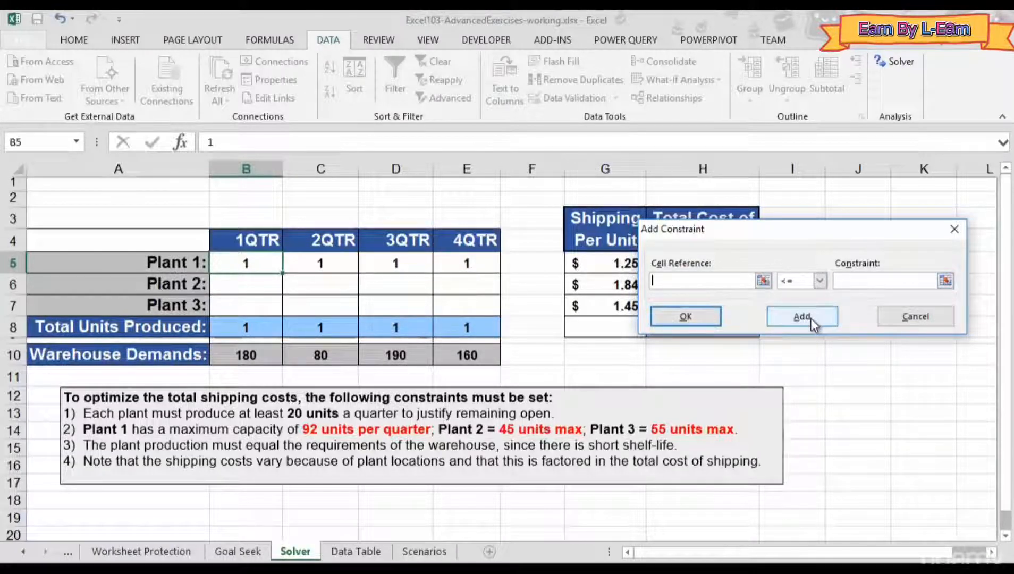
Add a constraint limiting Plant 3 production in B7:E7 to <= 55
{"action": "left_click_drag", "start_coordinate": [245, 306], "coordinate": [476, 307]}
{"action": "left_click", "coordinate": [853, 281]}
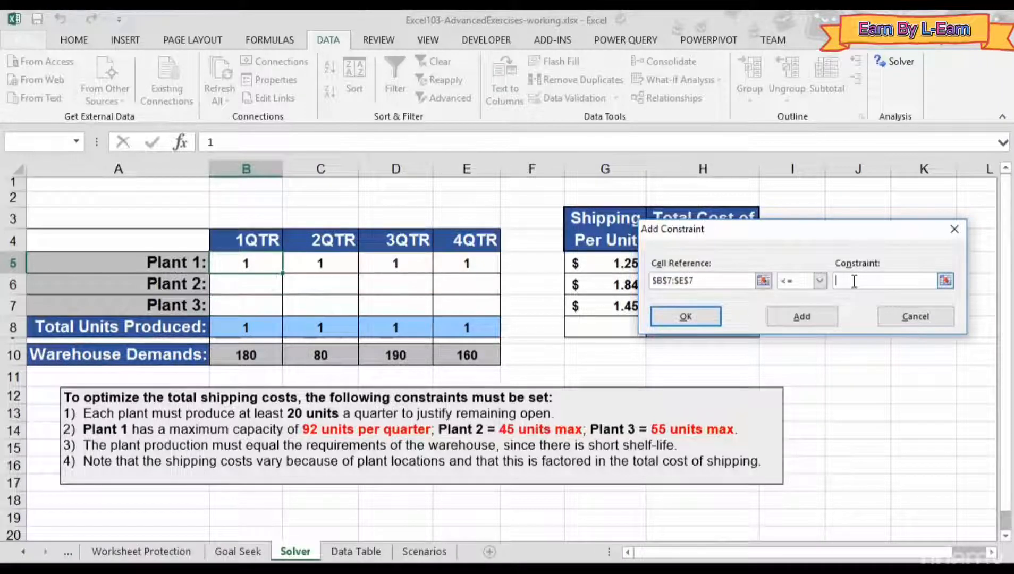
{"action": "type", "text": "55"}
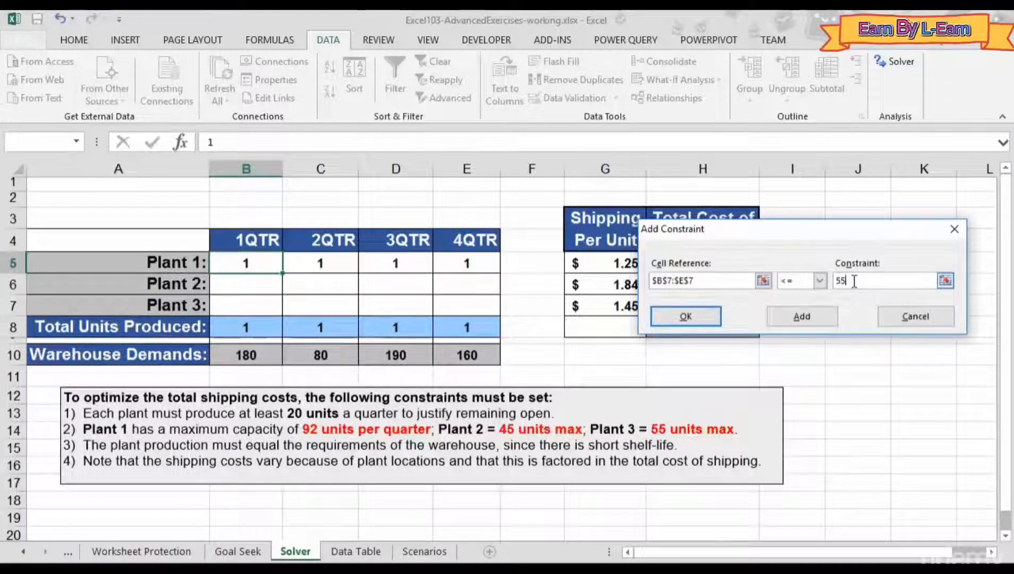
{"action": "left_click", "coordinate": [805, 315]}
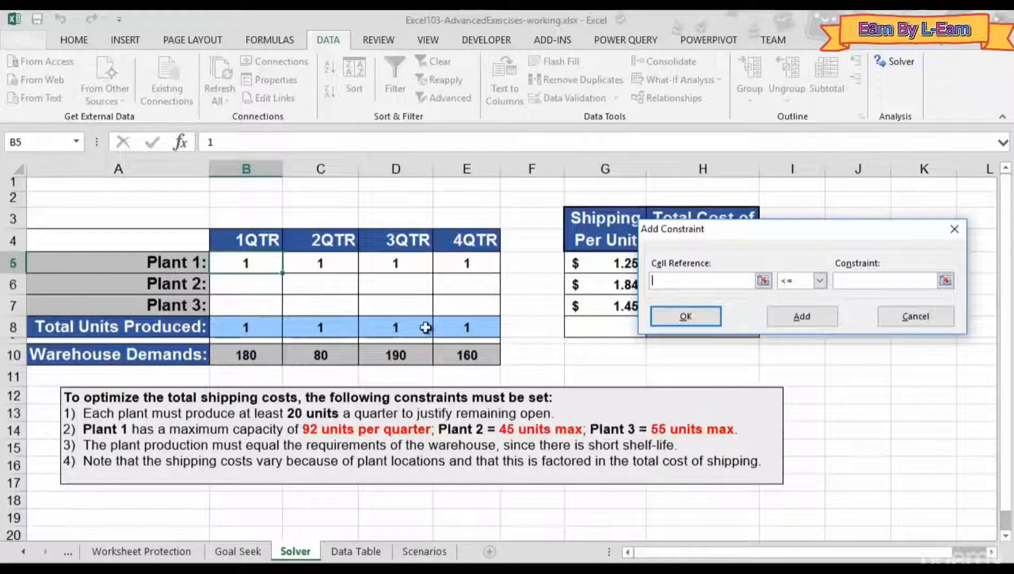
Add a constraint requiring first-quarter total units produced in B8 to equal the warehouse demand in B10
{"action": "left_click", "coordinate": [243, 325]}
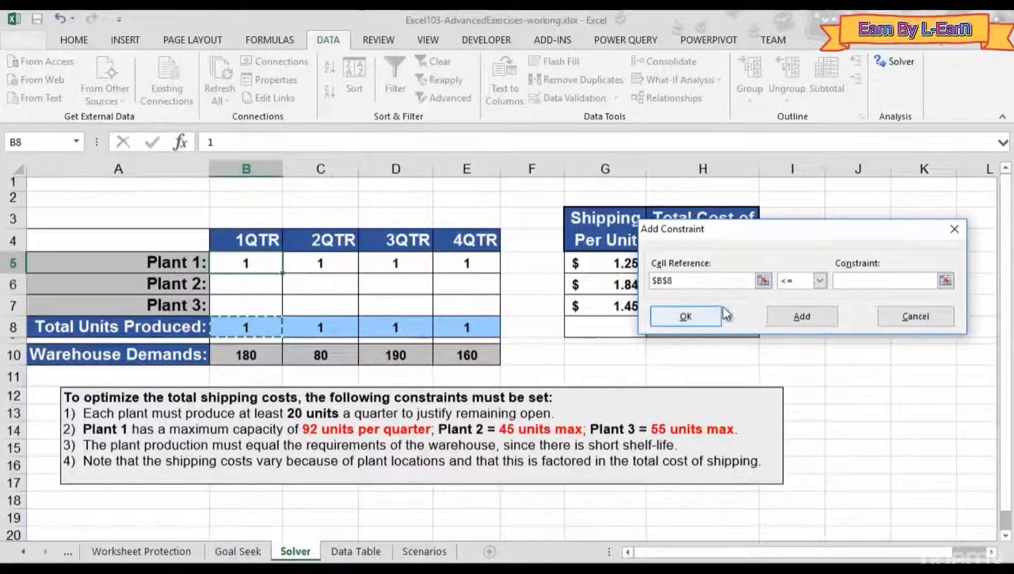
{"action": "left_click", "coordinate": [818, 280]}
{"action": "left_click", "coordinate": [792, 305]}
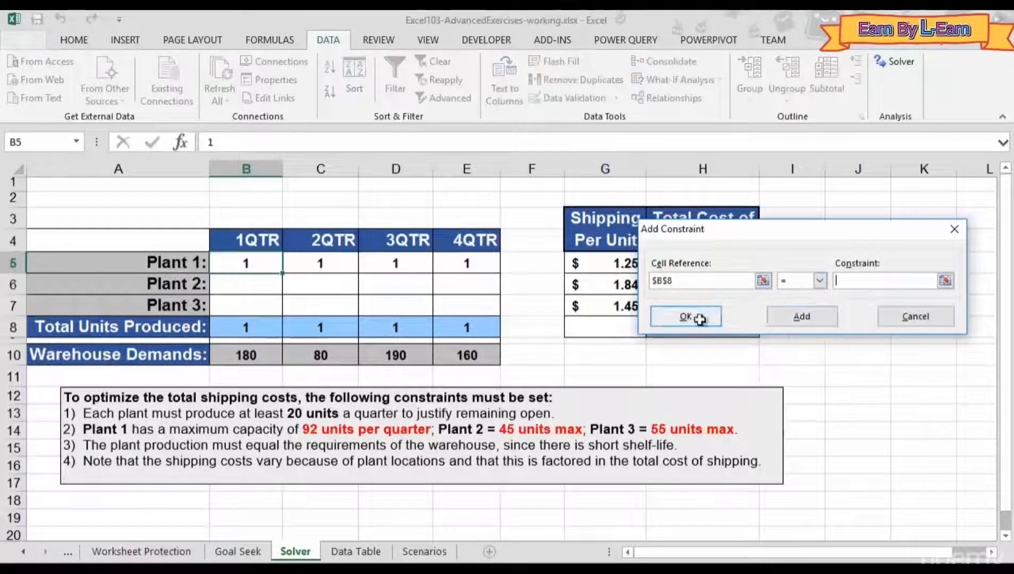
{"action": "left_click", "coordinate": [251, 353]}
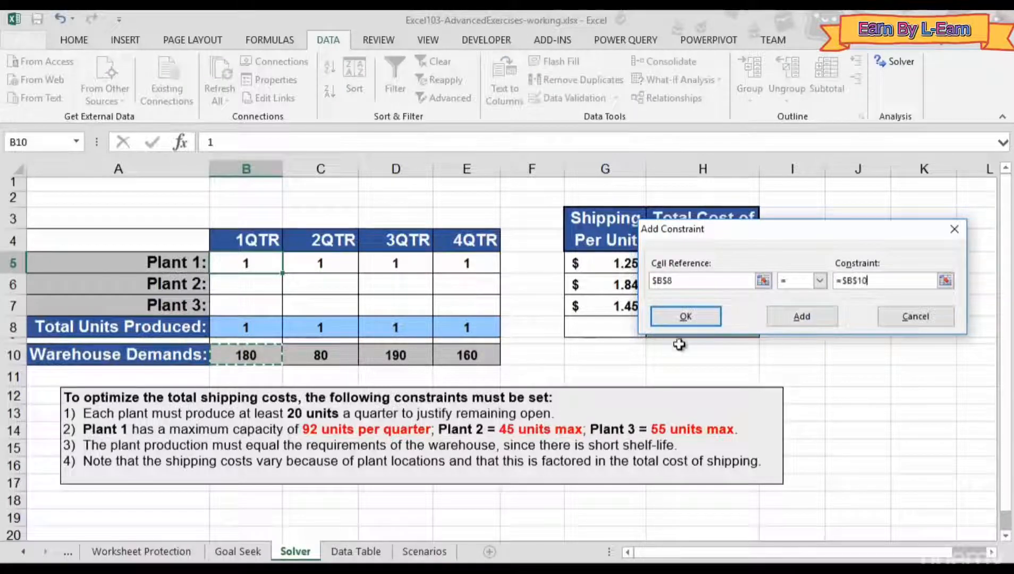
{"action": "left_click", "coordinate": [797, 319]}
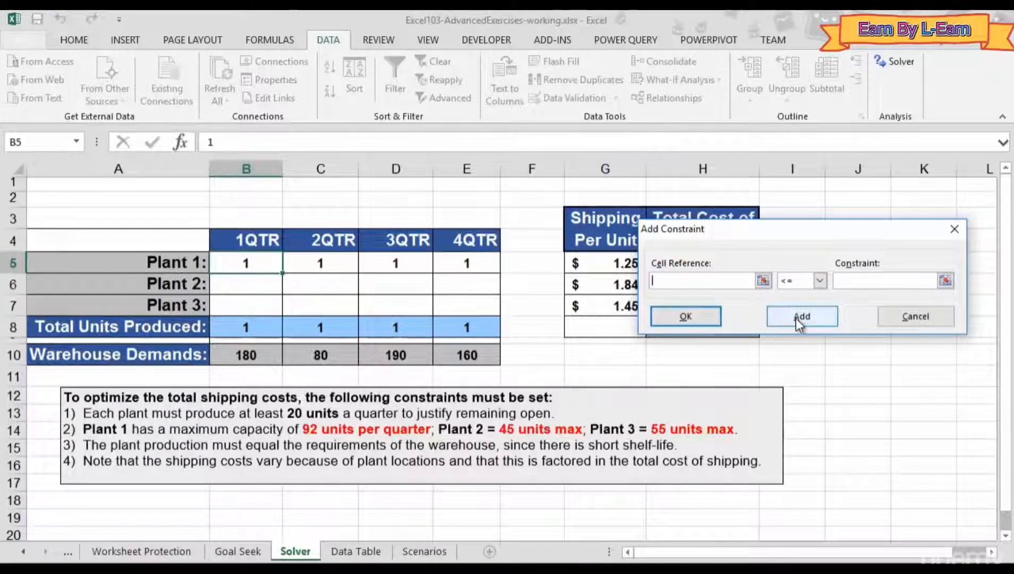
Add a constraint requiring second-quarter total units produced in C8 to equal the warehouse demand in C10
{"action": "left_click", "coordinate": [346, 332]}
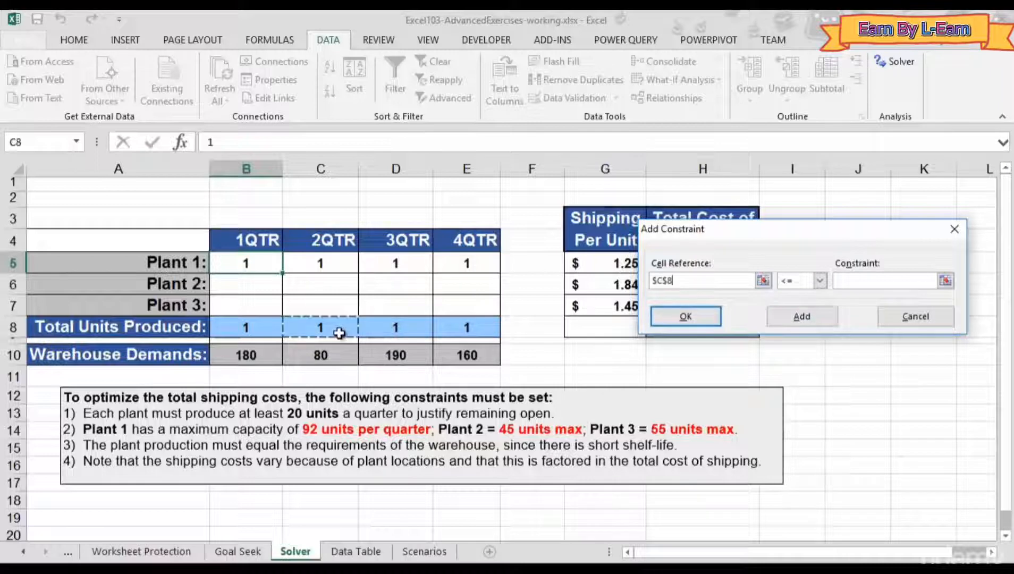
{"action": "left_click", "coordinate": [820, 281]}
{"action": "left_click", "coordinate": [797, 305]}
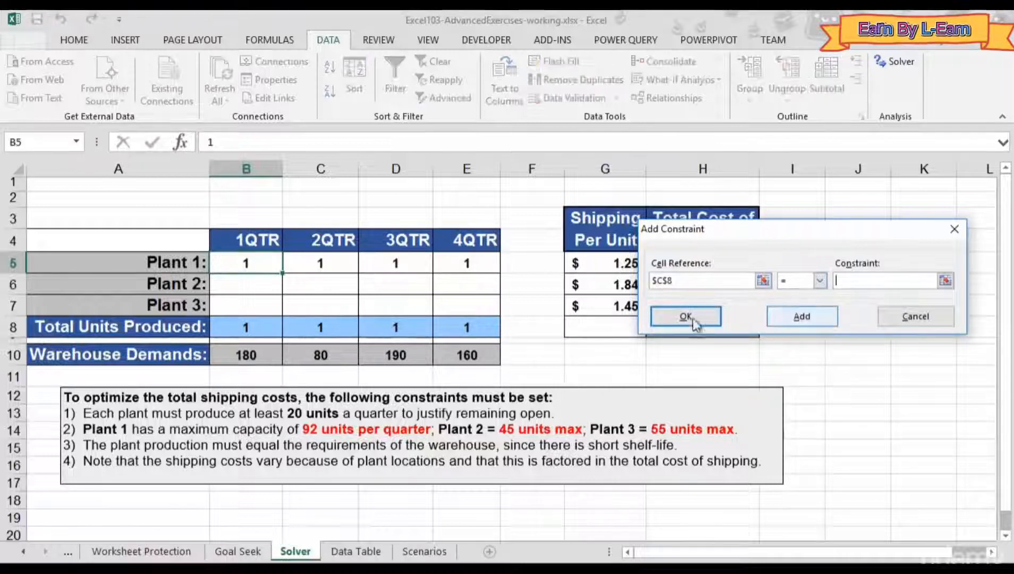
{"action": "left_click", "coordinate": [327, 351]}
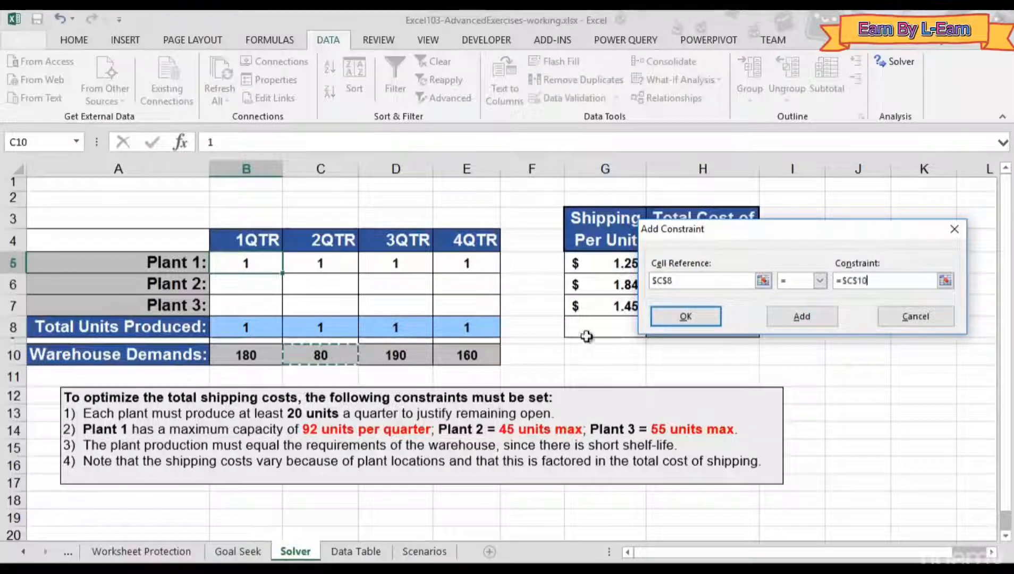
{"action": "left_click", "coordinate": [802, 319]}
Add a constraint requiring third-quarter total units produced in D8 to equal the warehouse demand in D10
{"action": "left_click", "coordinate": [402, 330]}
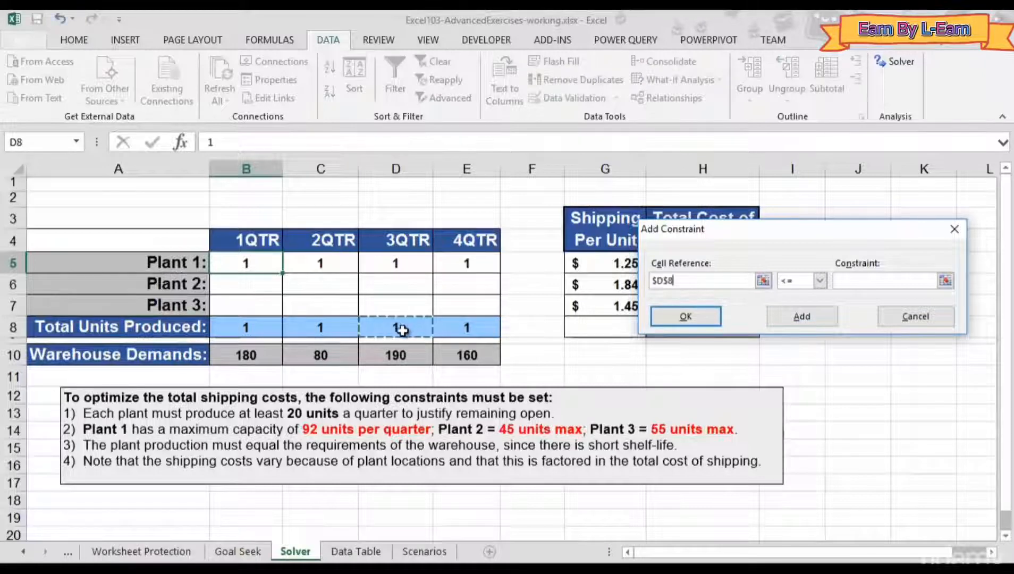
{"action": "left_click", "coordinate": [820, 280]}
{"action": "left_click", "coordinate": [800, 306]}
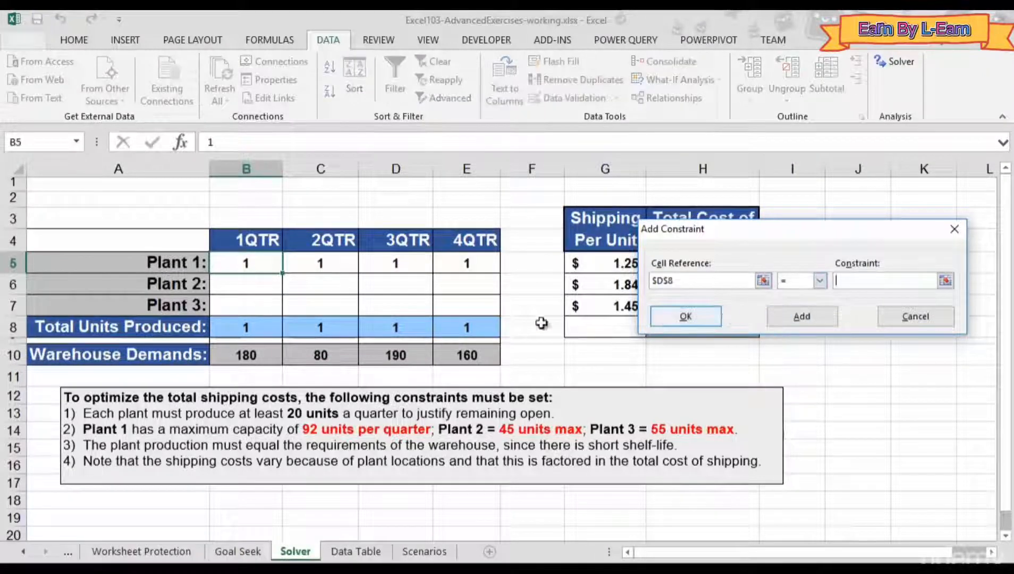
{"action": "left_click", "coordinate": [392, 354]}
{"action": "left_click", "coordinate": [781, 321]}
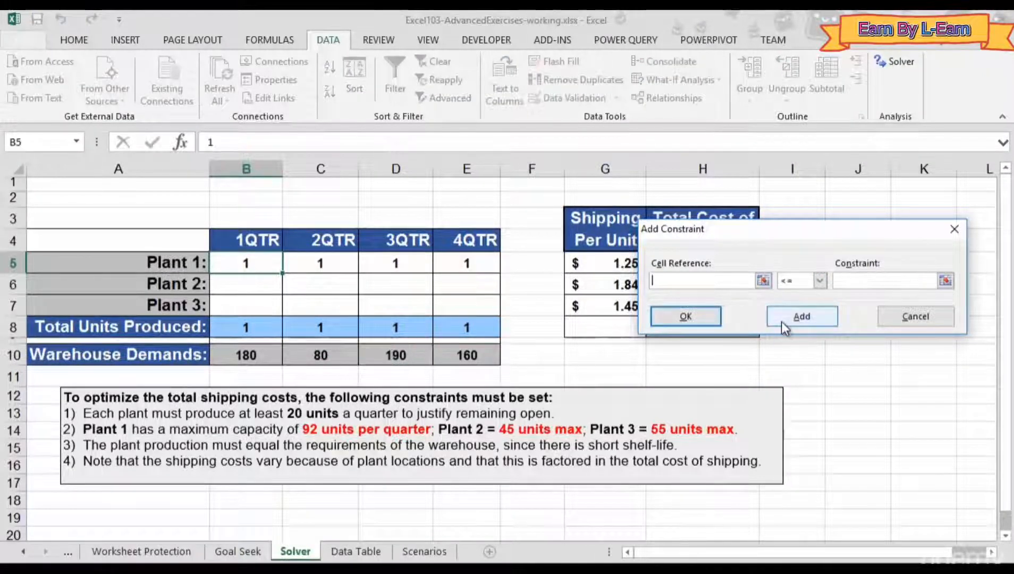
Add a constraint requiring fourth-quarter total units in E8 to equal the demand in E10, and return to the Solver parameters
{"action": "left_click", "coordinate": [481, 326]}
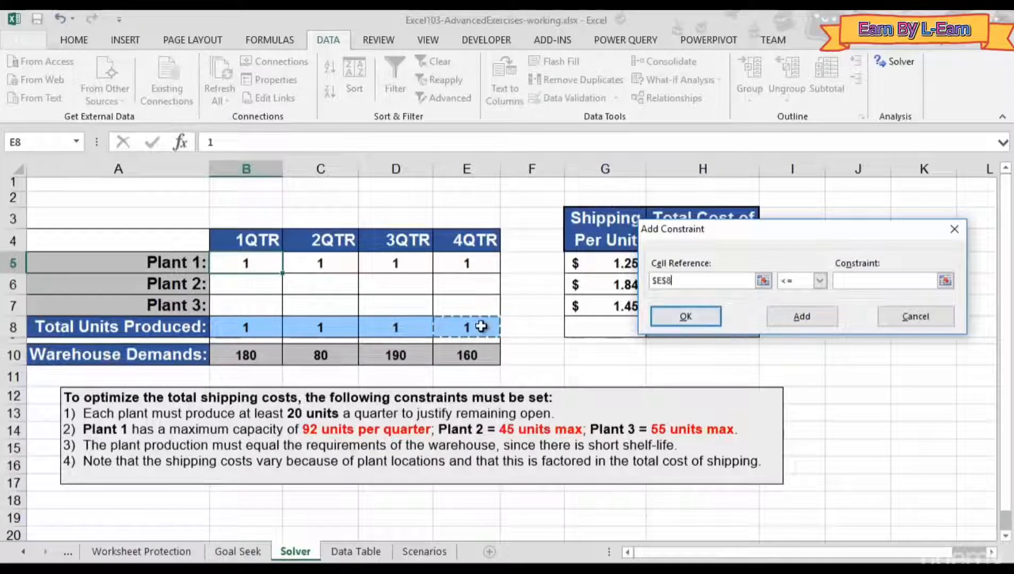
{"action": "left_click", "coordinate": [819, 280]}
{"action": "left_click", "coordinate": [795, 304]}
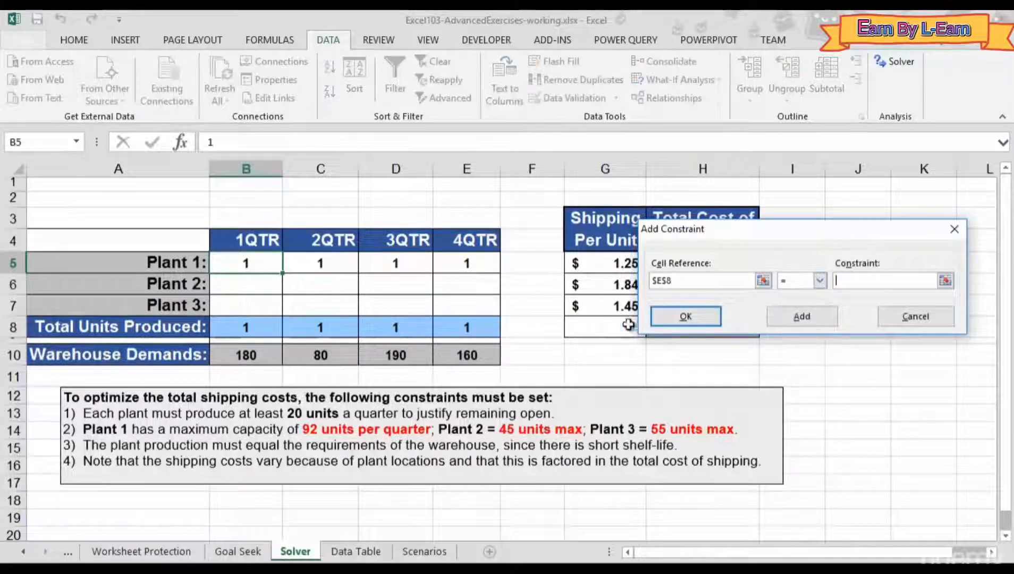
{"action": "left_click", "coordinate": [466, 355]}
{"action": "left_click", "coordinate": [795, 318]}
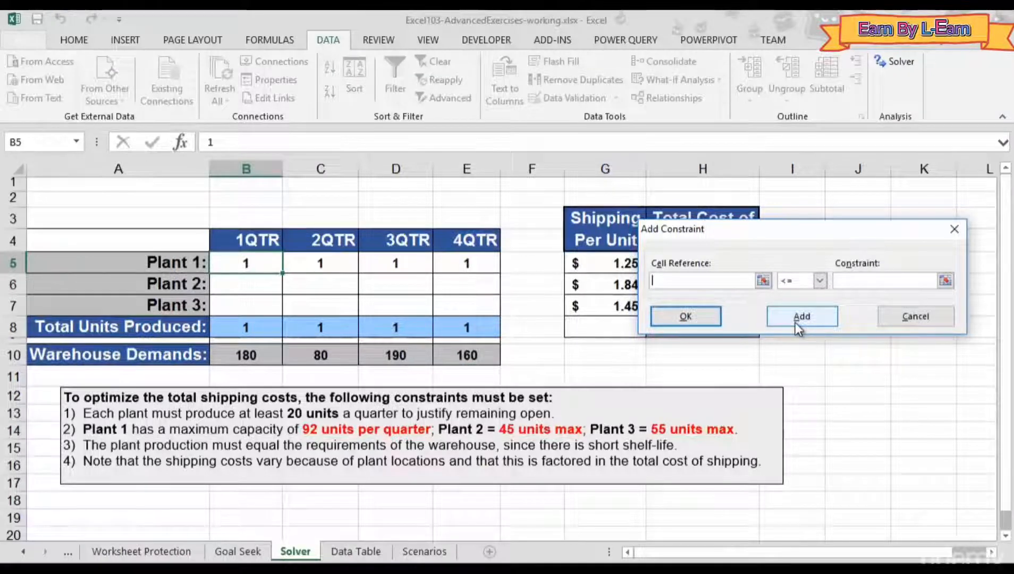
{"action": "left_click", "coordinate": [685, 318]}
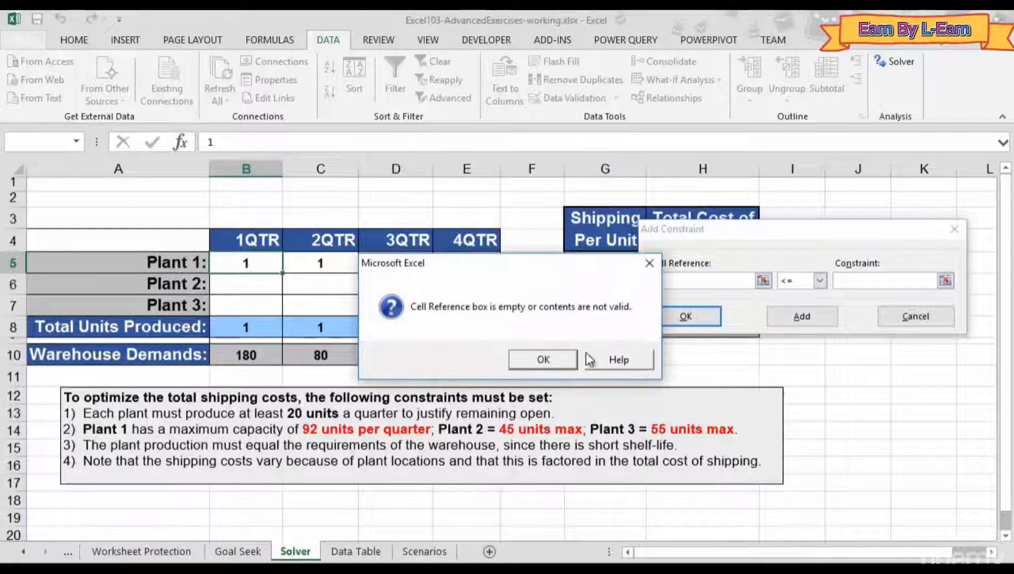
{"action": "left_click", "coordinate": [543, 360]}
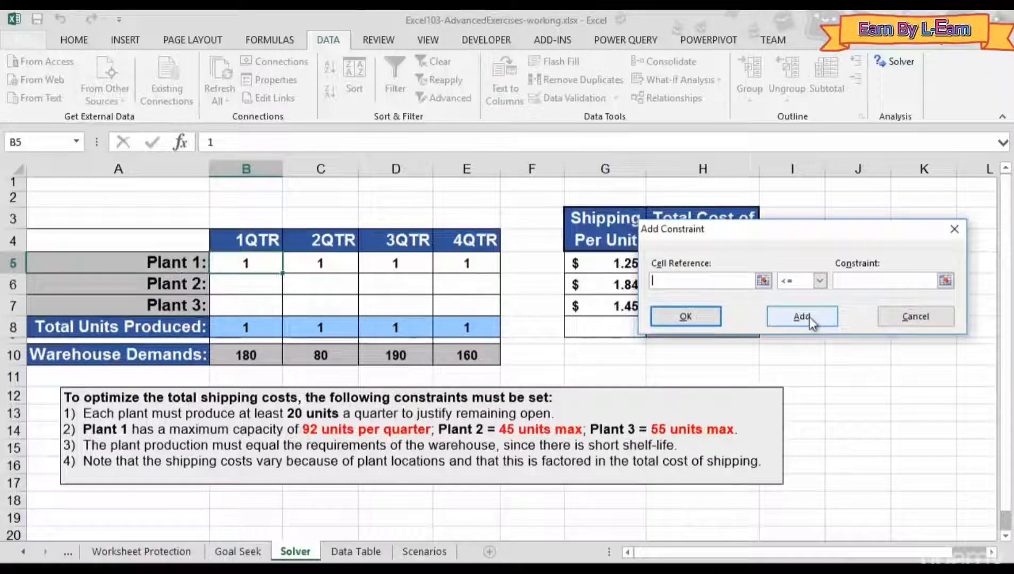
{"action": "left_click", "coordinate": [912, 315]}
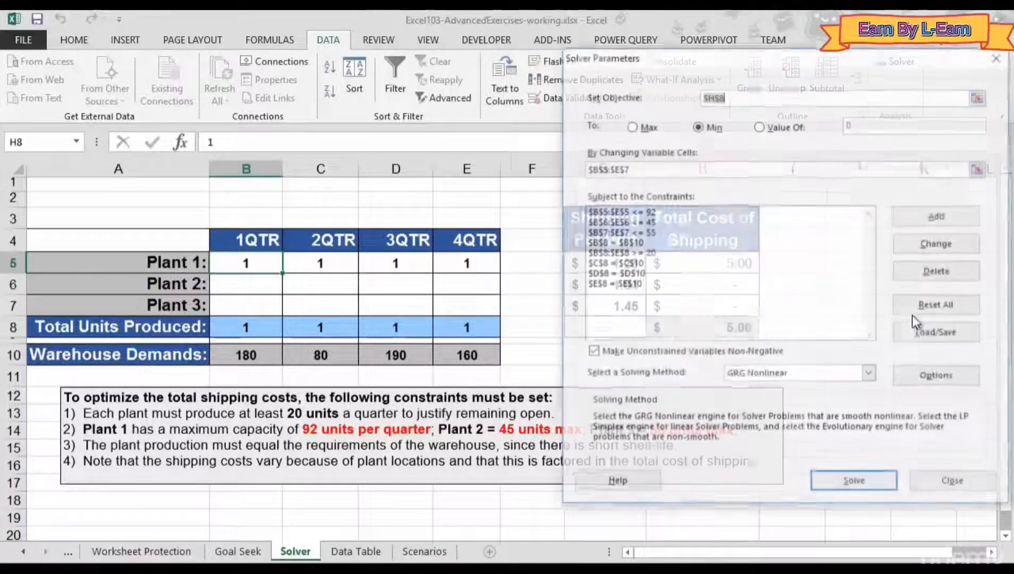
Solve the model with the GRG Nonlinear method and move the results dialog clear of the production and cost tables
{"action": "left_click_drag", "start_coordinate": [662, 60], "coordinate": [263, 55]}
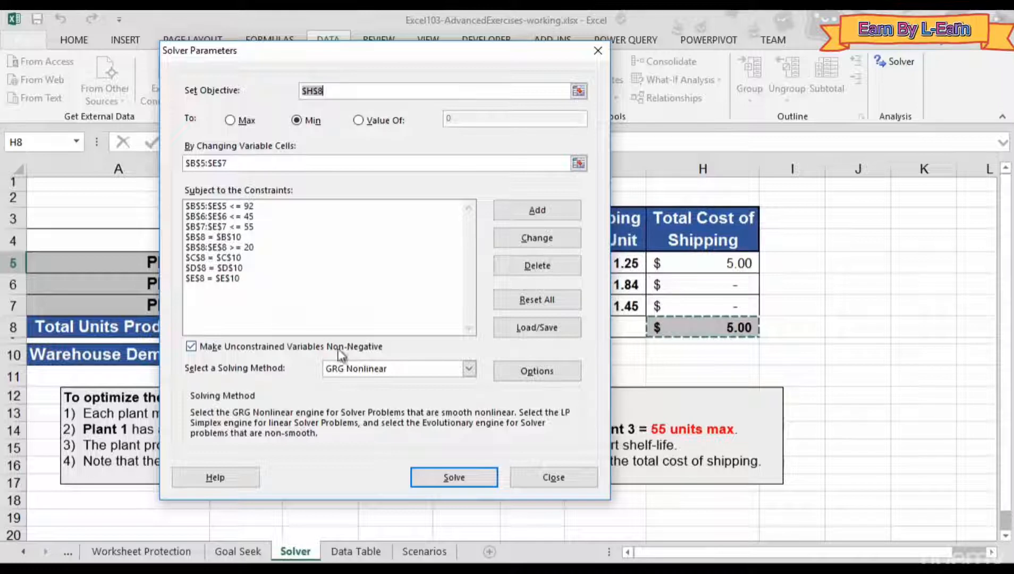
{"action": "left_click", "coordinate": [454, 478]}
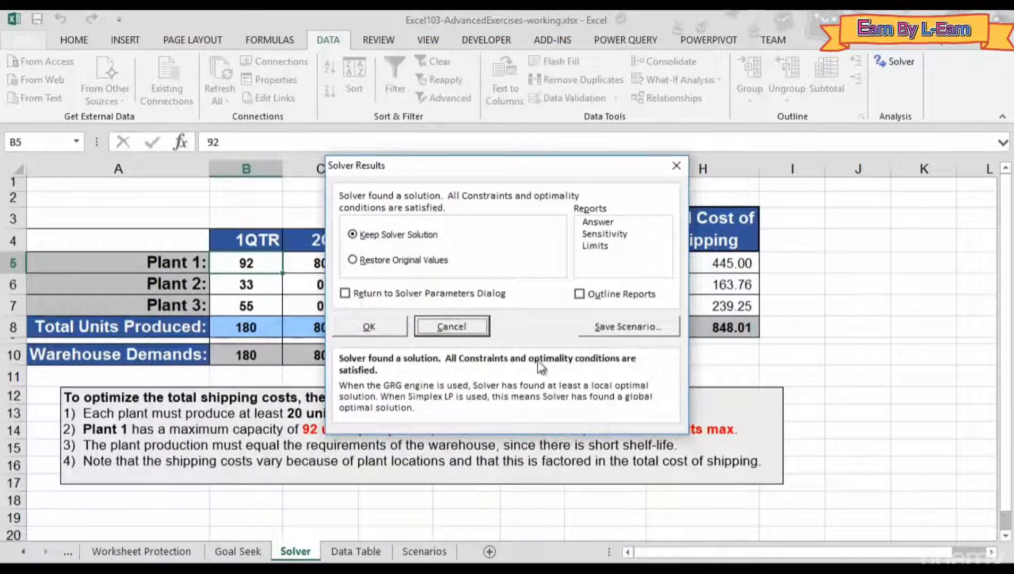
{"action": "left_click_drag", "start_coordinate": [477, 173], "coordinate": [836, 384]}
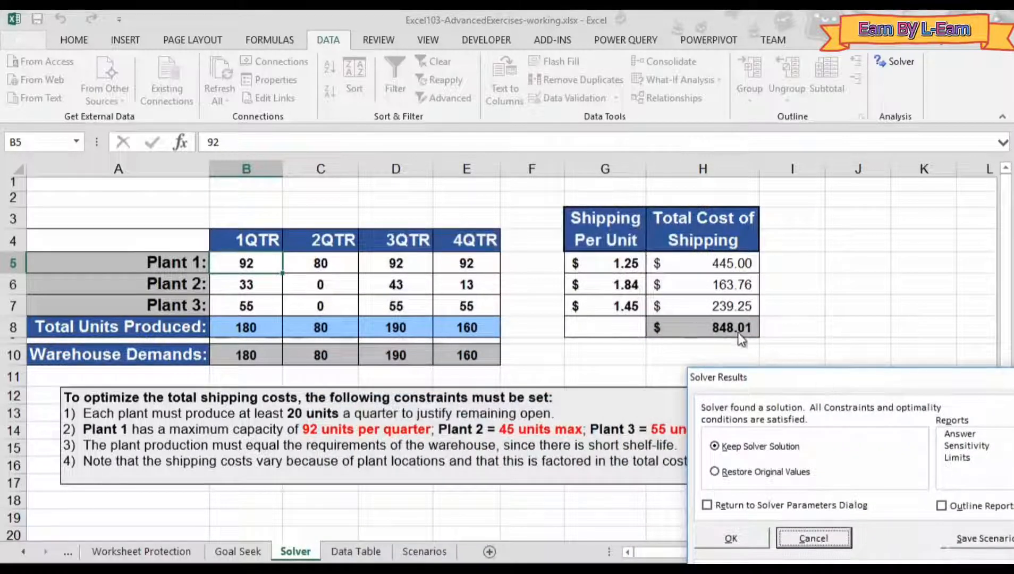